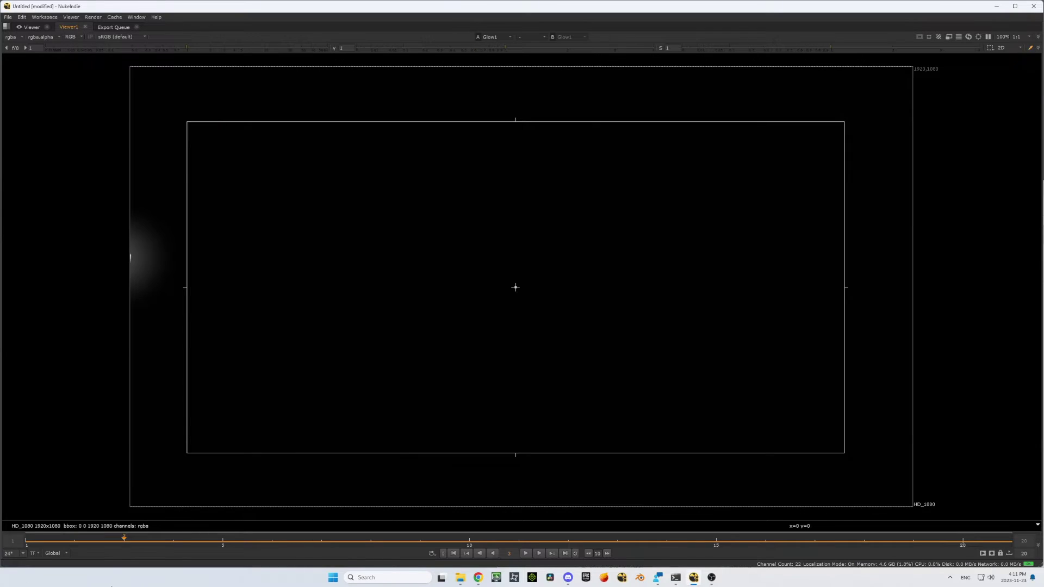
Switch the Nuke timeline range from Global (1–20) to Visible (0–19)
{"action": "left_click_drag", "start_coordinate": [117, 534], "coordinate": [198, 541]}
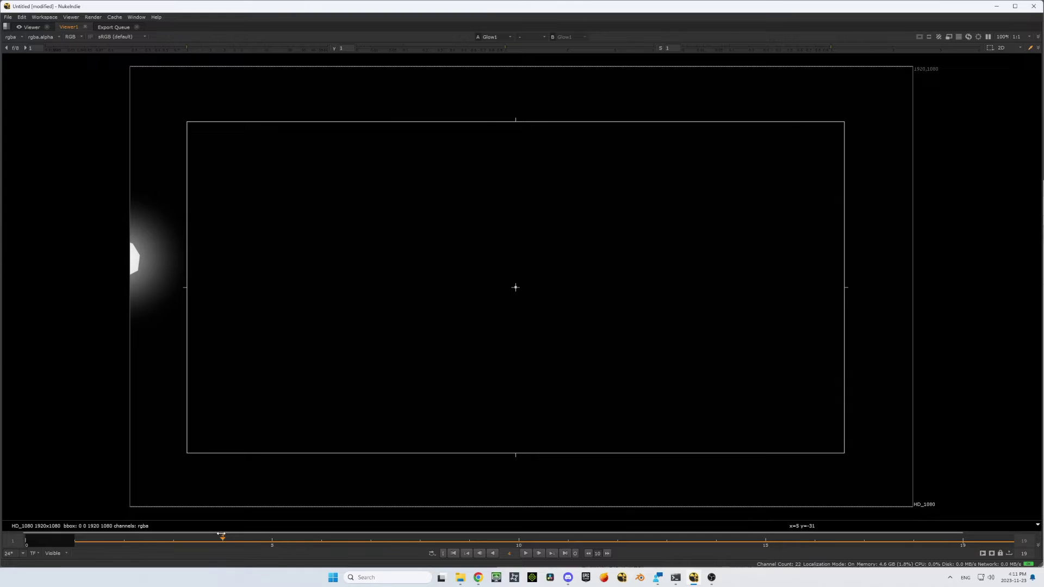
Scrub the playhead from frame 4 to about frame 11 to watch the glow grow
{"action": "left_click_drag", "start_coordinate": [227, 540], "coordinate": [578, 554]}
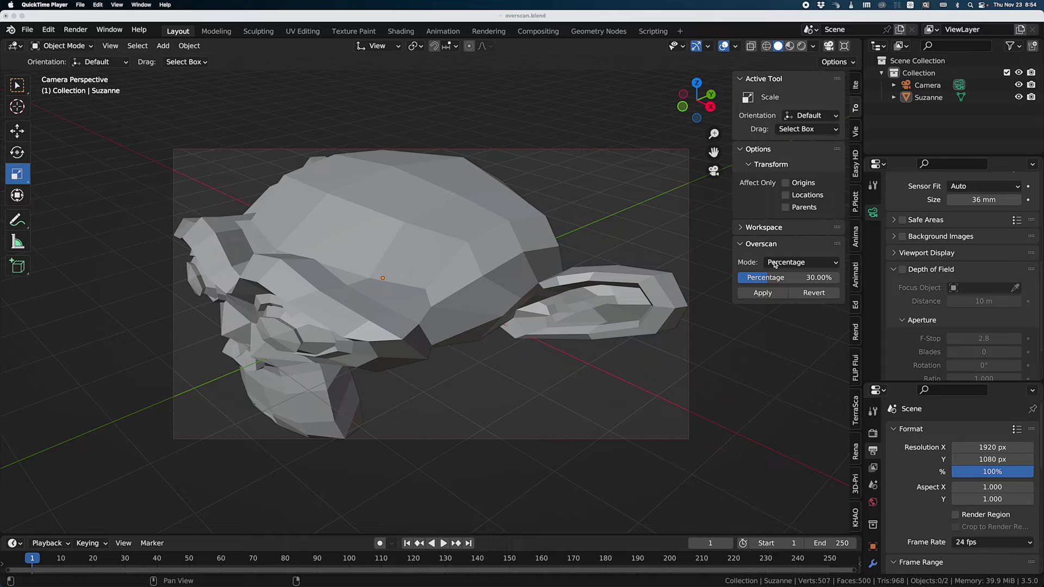
Apply a Percentage overscan of 30%, giving a 2496×1404 render and 46.8 mm sensor
{"action": "left_click", "coordinate": [783, 263]}
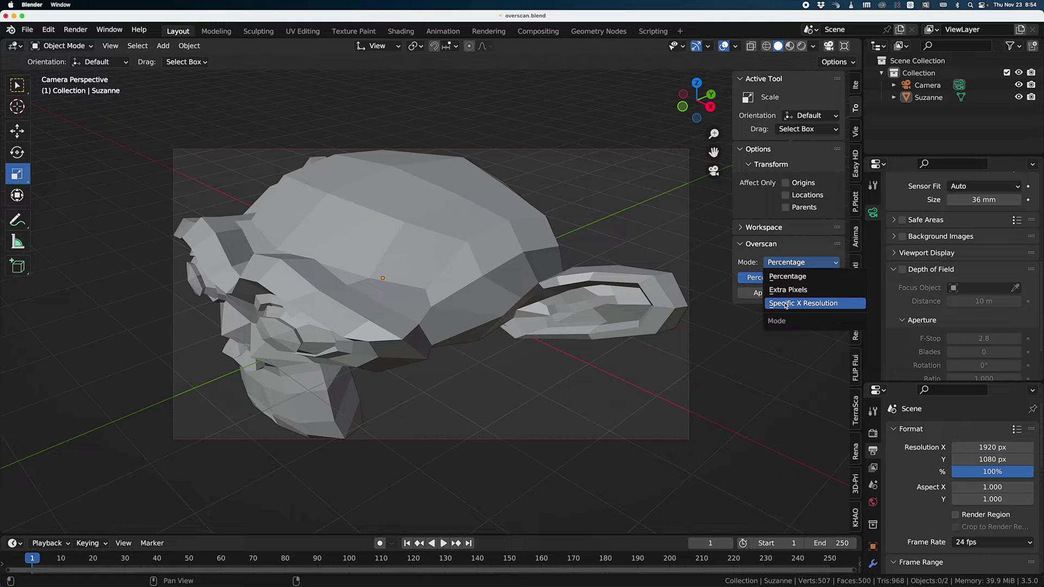
{"action": "left_click", "coordinate": [789, 276]}
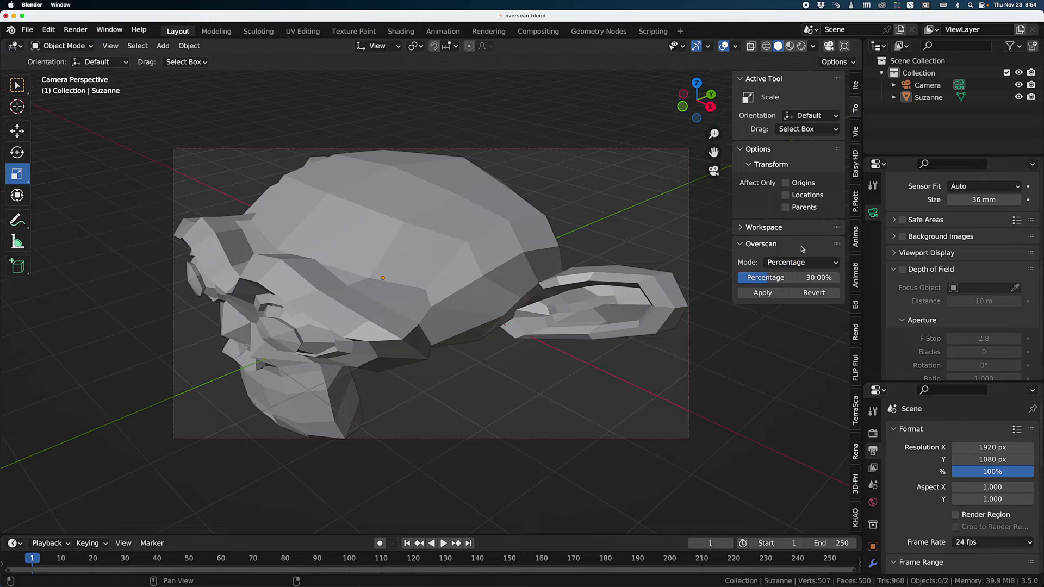
{"action": "left_click", "coordinate": [762, 293]}
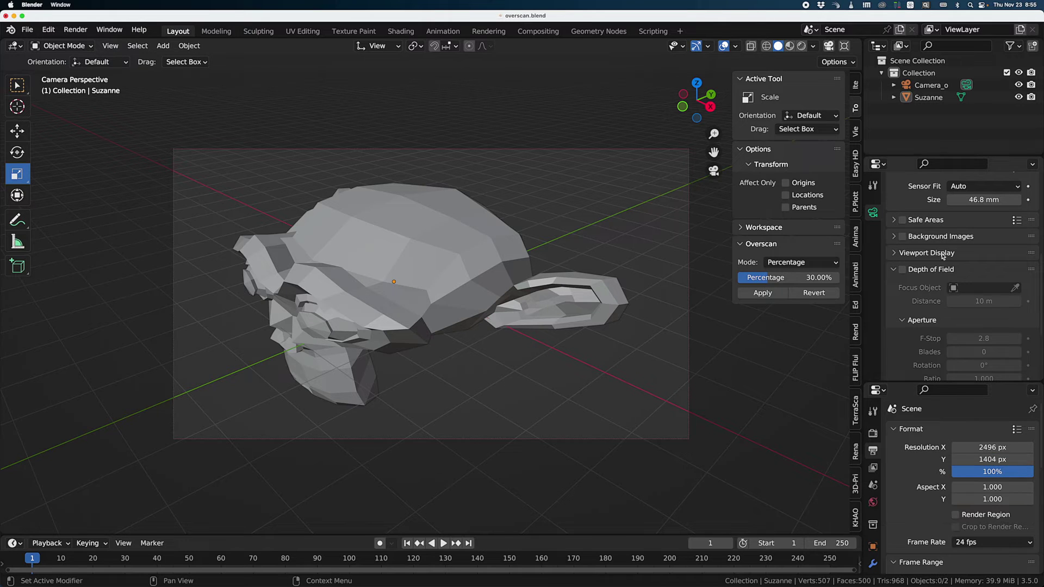
{"action": "scroll", "coordinate": [922, 267], "scroll_direction": "down", "scroll_amount": 4}
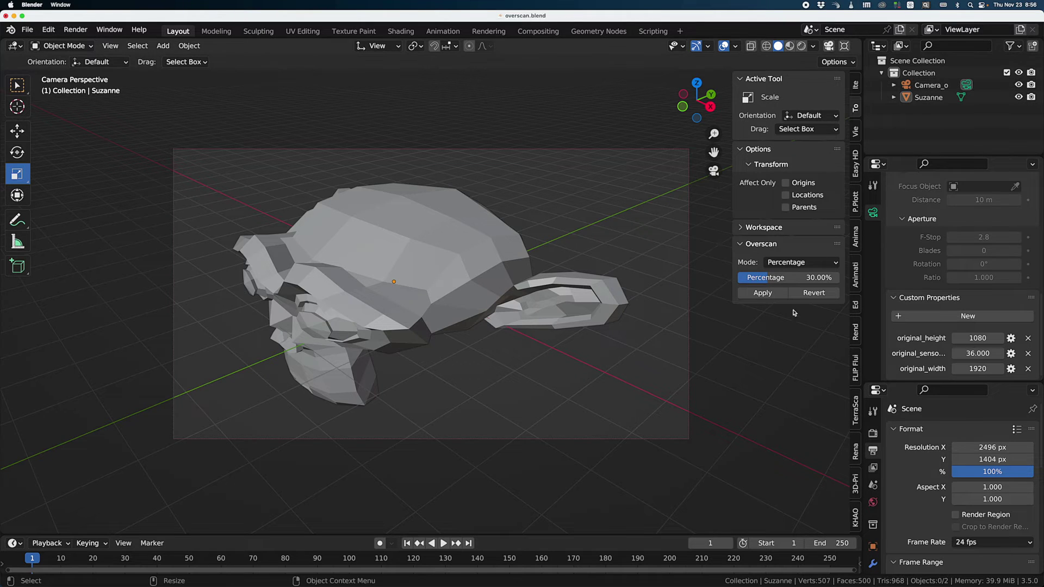
{"action": "left_click", "coordinate": [807, 296]}
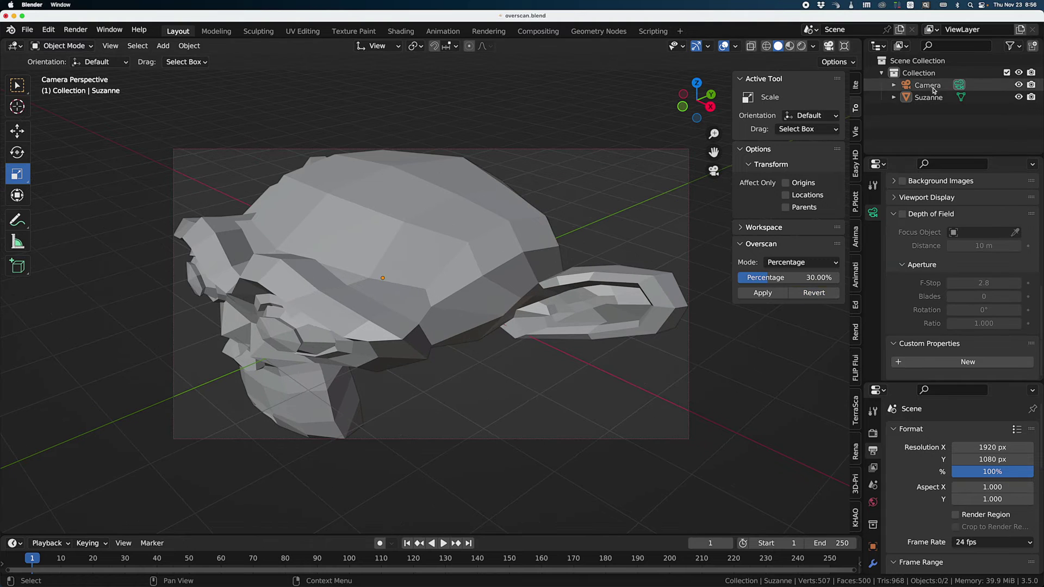
{"action": "scroll", "coordinate": [957, 248], "scroll_direction": "up", "scroll_amount": 3}
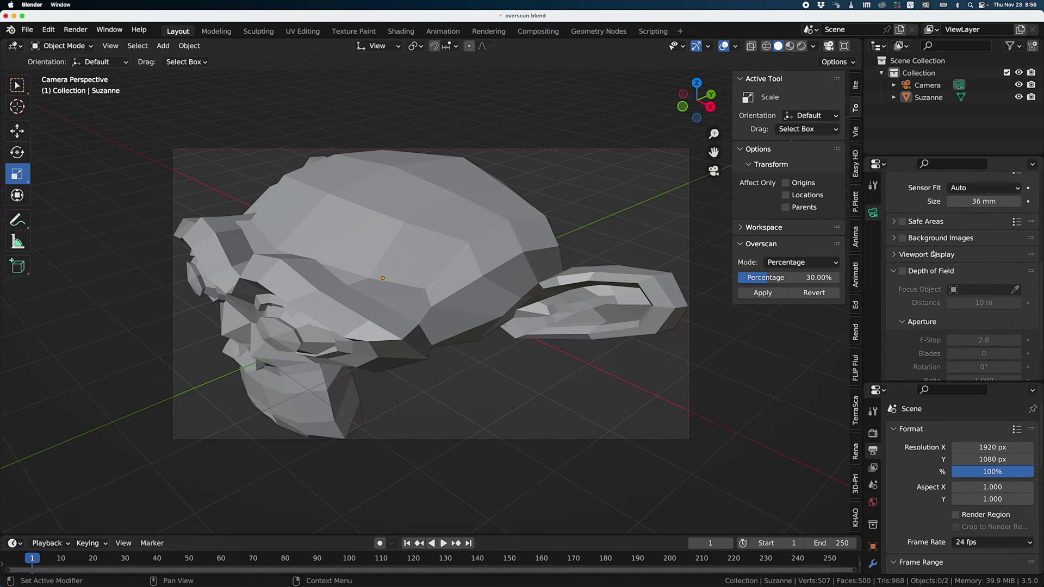
{"action": "scroll", "coordinate": [929, 326], "scroll_direction": "down", "scroll_amount": 3}
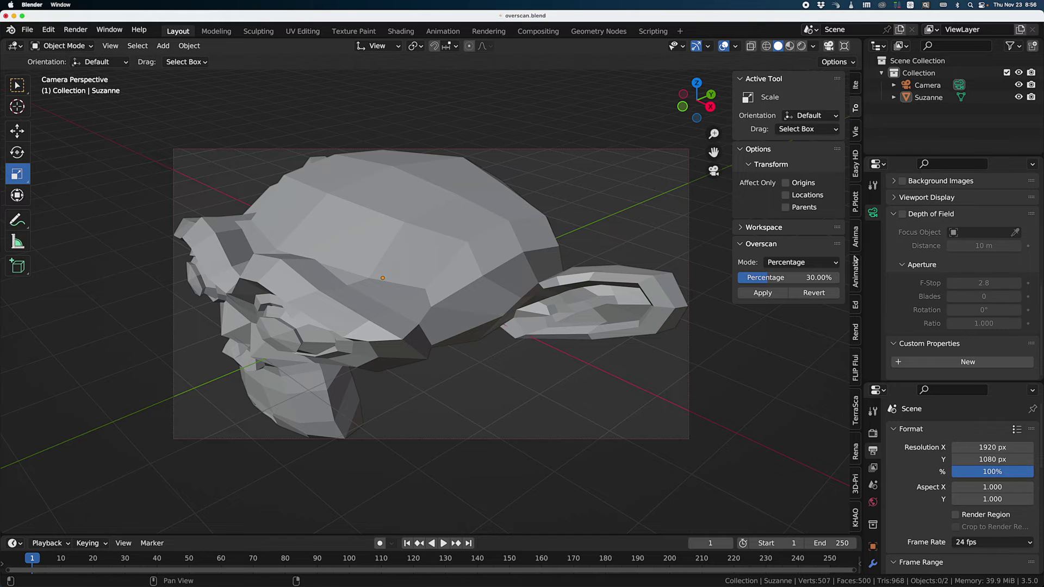
{"action": "left_click", "coordinate": [762, 292]}
{"action": "scroll", "coordinate": [928, 295], "scroll_direction": "down", "scroll_amount": 3}
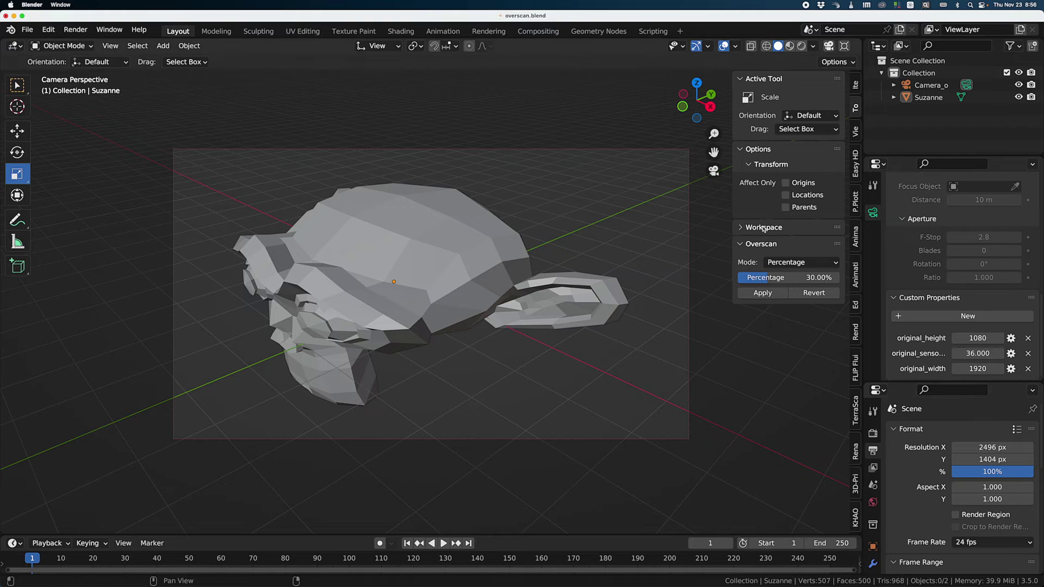
Revert the percentage overscan and apply 1000 Extra Pixels instead for a 2920×2080 render
{"action": "left_click", "coordinate": [794, 262]}
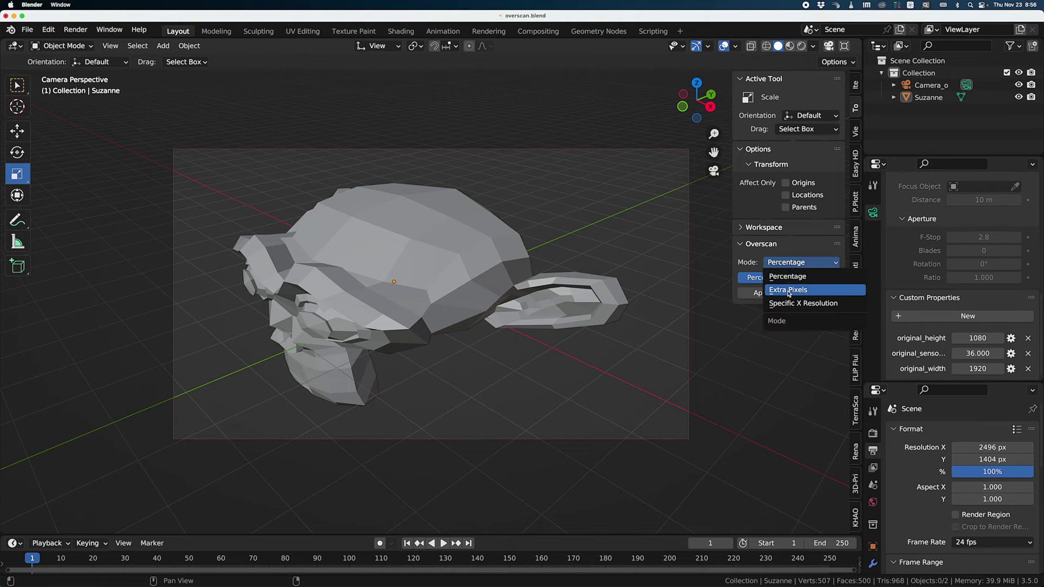
{"action": "left_click", "coordinate": [791, 290]}
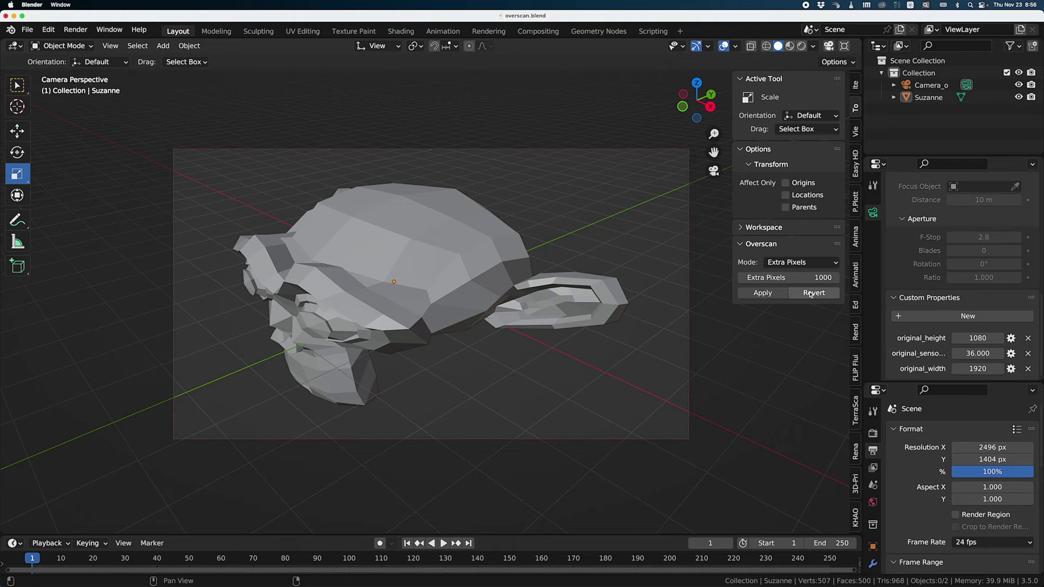
{"action": "left_click", "coordinate": [813, 293]}
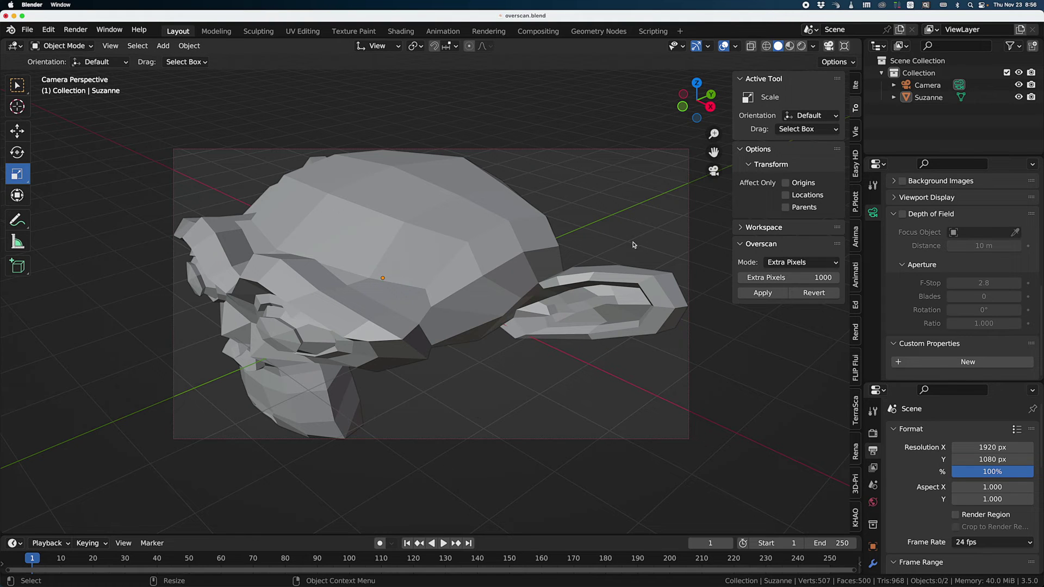
{"action": "left_click", "coordinate": [763, 294]}
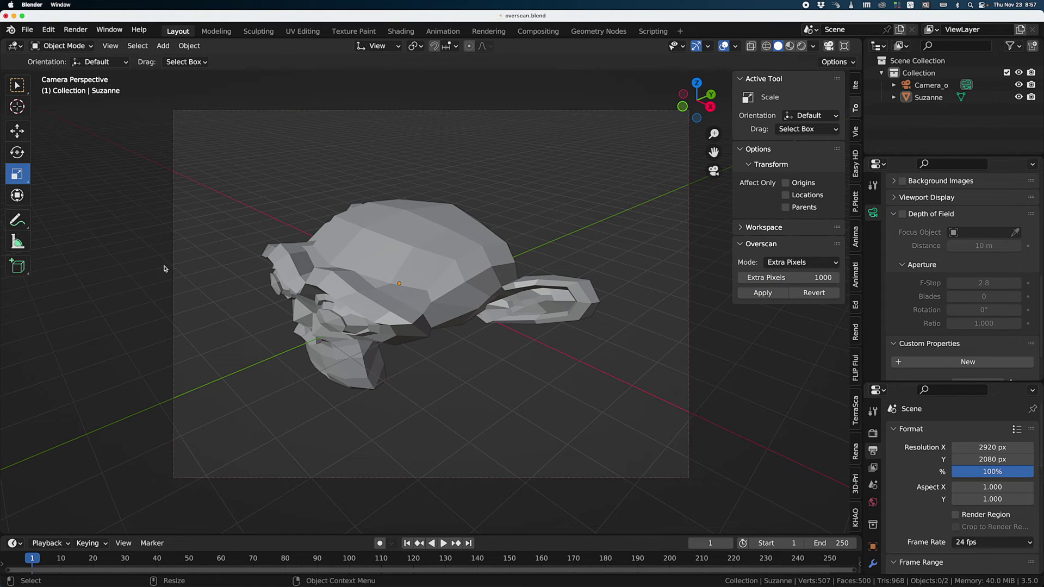
Revert, then apply a Specific X Resolution overscan of 2500 for a 2500×1406 render
{"action": "left_click", "coordinate": [814, 294]}
{"action": "left_click", "coordinate": [789, 263]}
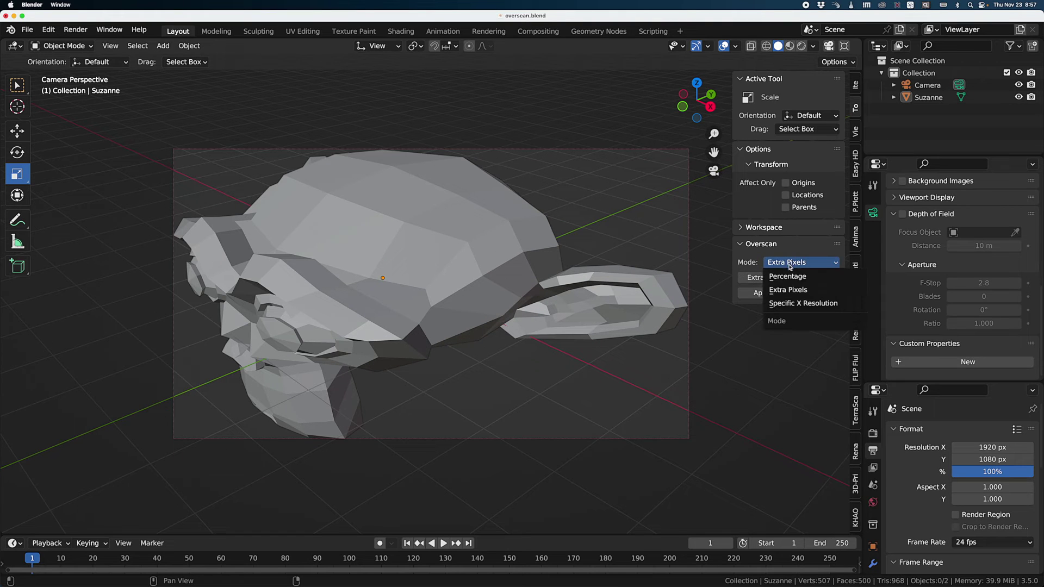
{"action": "left_click", "coordinate": [787, 305]}
{"action": "left_click", "coordinate": [775, 278]}
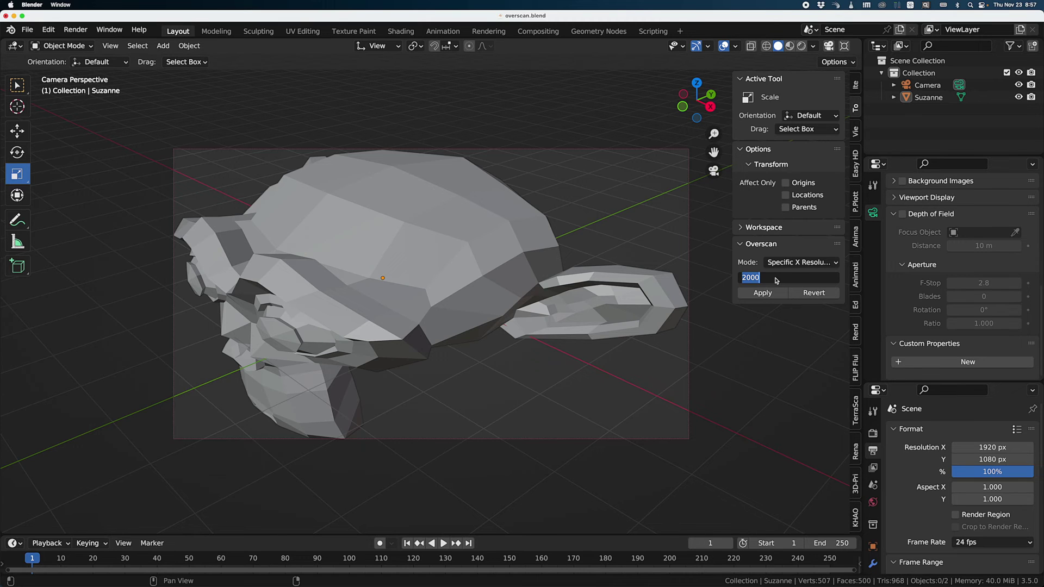
{"action": "type", "text": "250"}
{"action": "key", "text": "Return"}
{"action": "left_click", "coordinate": [762, 293]}
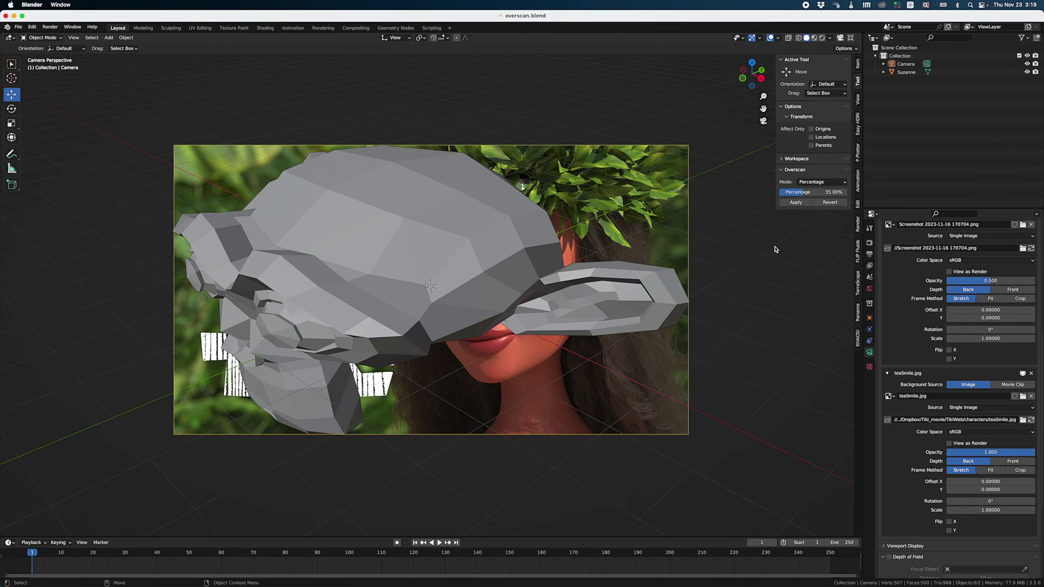
Apply the 35% overscan, enlarge the first background image slightly, reapply, then revert the overscan
{"action": "left_click", "coordinate": [794, 203]}
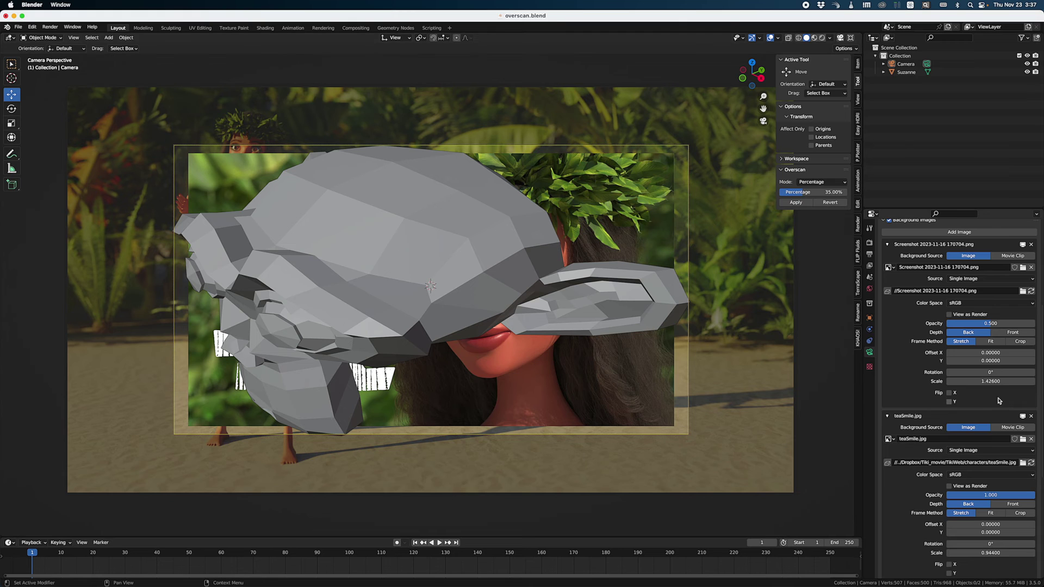
{"action": "left_click_drag", "start_coordinate": [988, 381], "coordinate": [960, 381]}
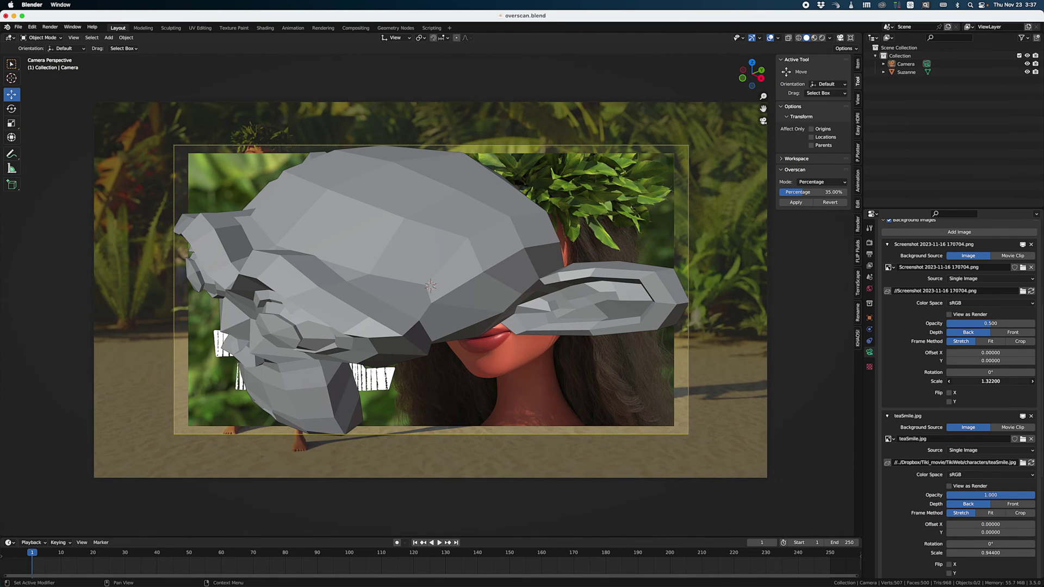
{"action": "left_click", "coordinate": [795, 202]}
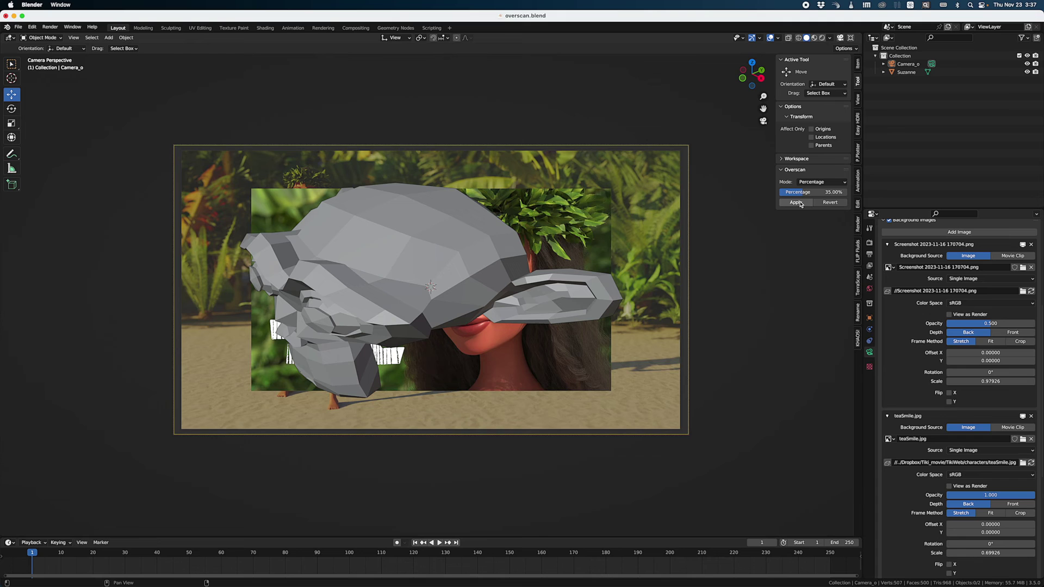
{"action": "left_click", "coordinate": [830, 203]}
{"action": "left_click", "coordinate": [829, 202]}
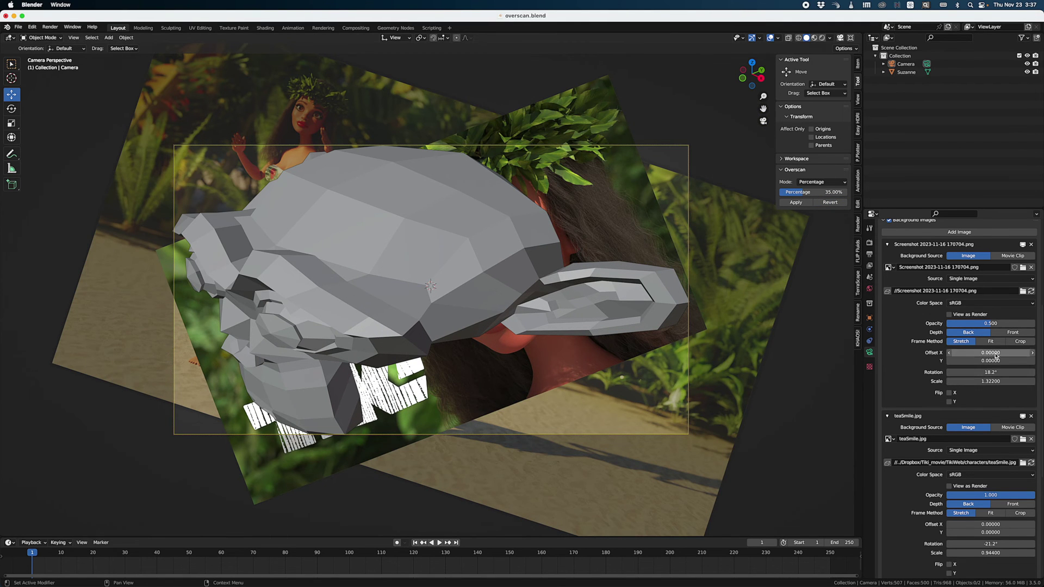
Set the Rotation of both background images to 0
{"action": "left_click", "coordinate": [989, 371]}
{"action": "type", "text": "0"}
{"action": "key", "text": "Return"}
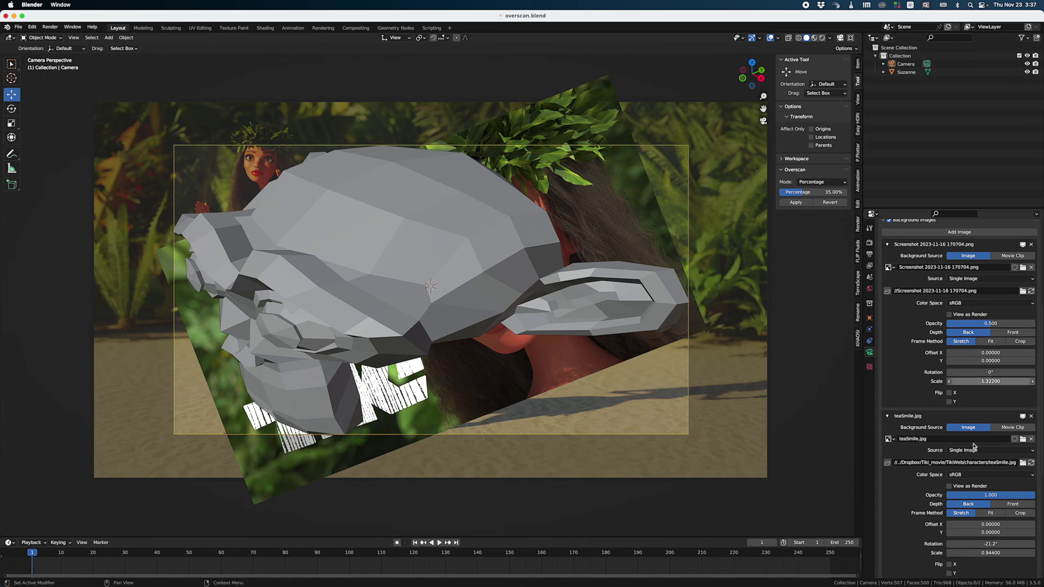
{"action": "left_click", "coordinate": [993, 544]}
{"action": "type", "text": "0"}
{"action": "key", "text": "Return"}
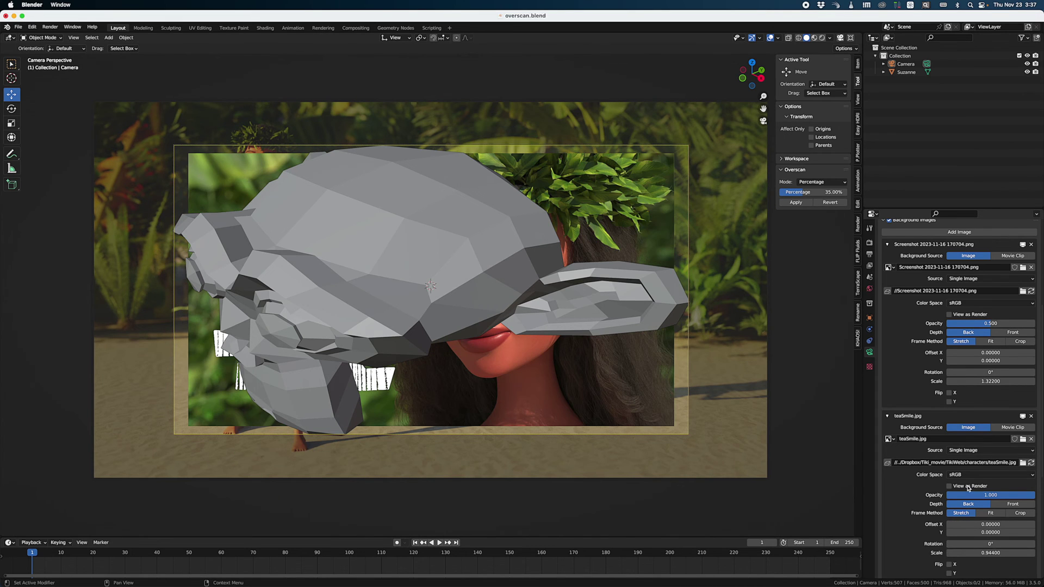
Offset the first image to X -0.154, Y -0.148, hide teaSmile, then apply and revert the 35% overscan
{"action": "left_click_drag", "start_coordinate": [978, 354], "coordinate": [958, 360]}
{"action": "left_click_drag", "start_coordinate": [991, 360], "coordinate": [986, 361]}
{"action": "left_click", "coordinate": [1023, 416]}
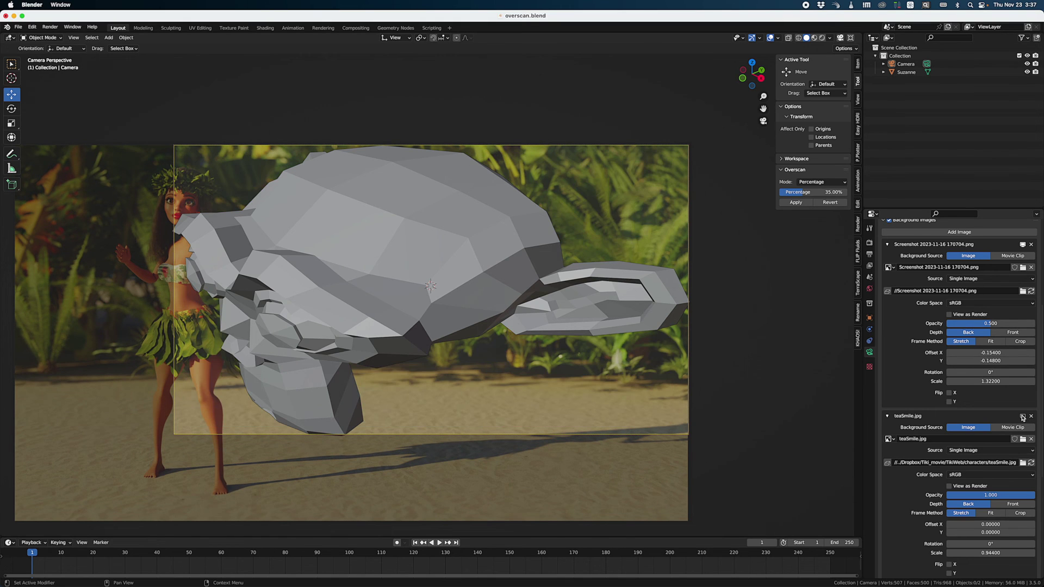
{"action": "left_click", "coordinate": [797, 204]}
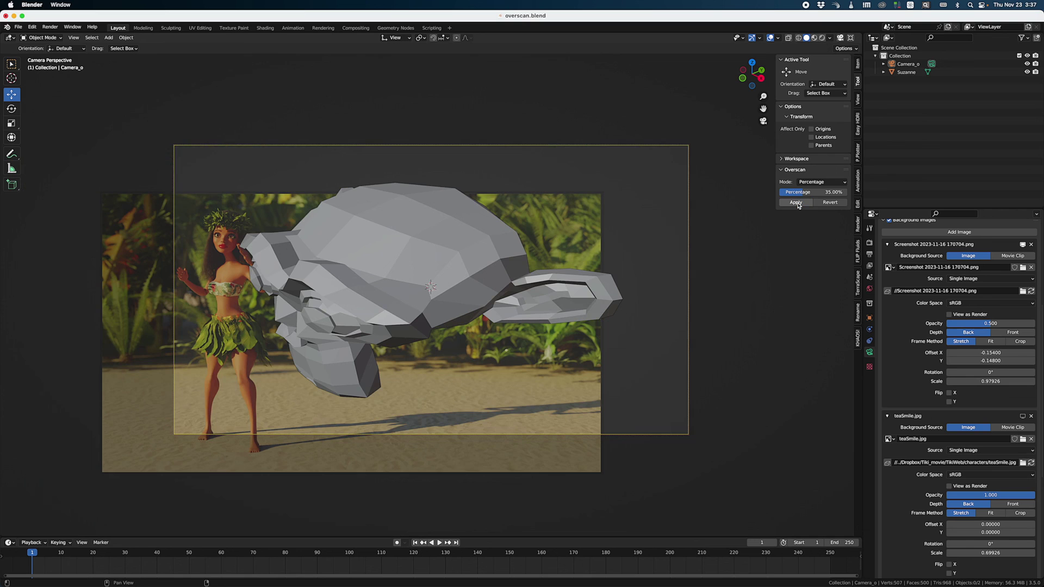
{"action": "left_click", "coordinate": [832, 204]}
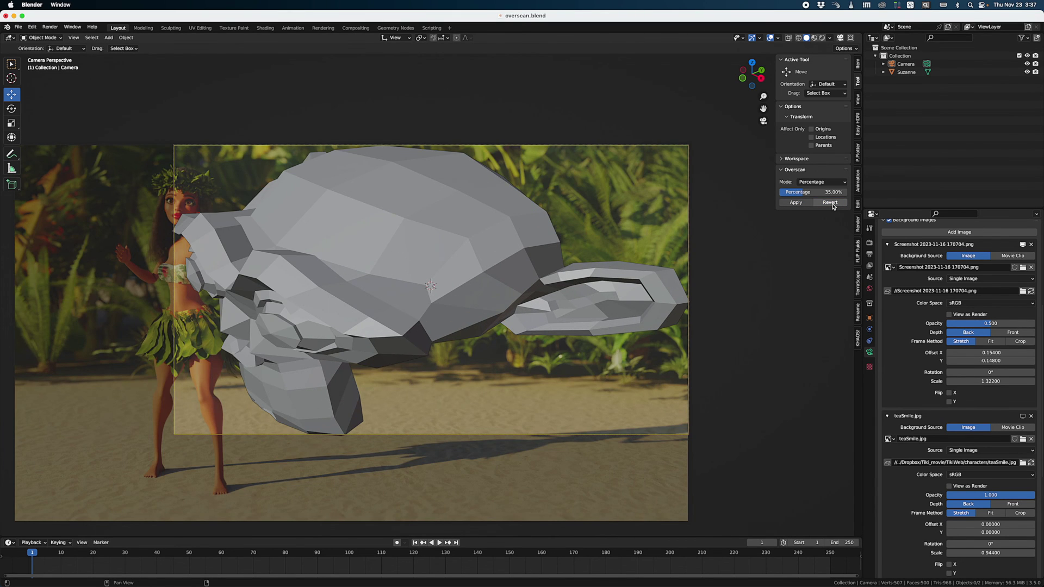